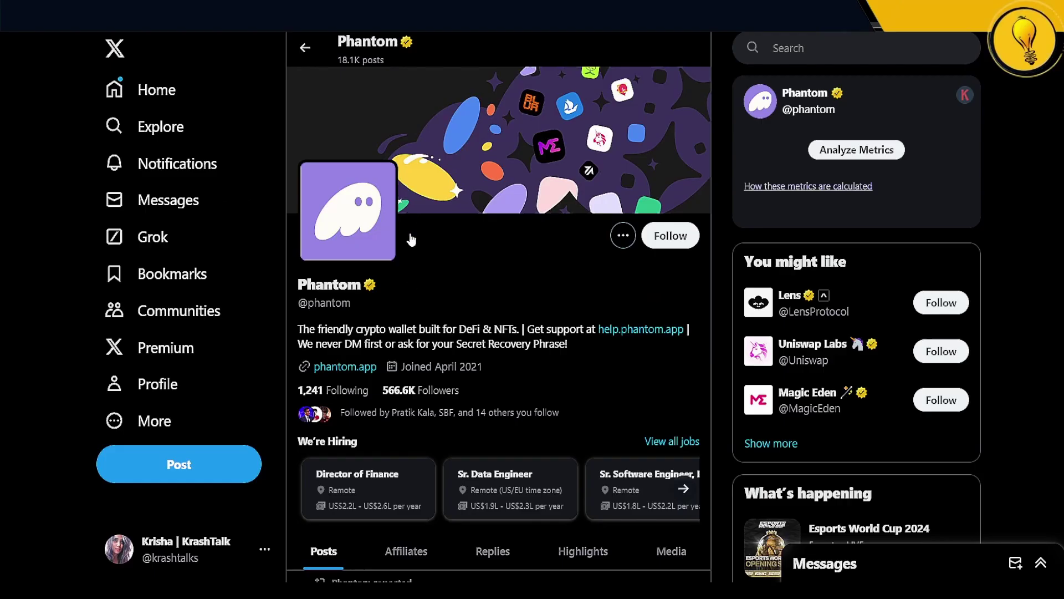
Follow the phantom.app link in Phantom's X profile bio to its website
{"action": "scroll", "coordinate": [410, 241], "scroll_direction": "down", "scroll_amount": 1}
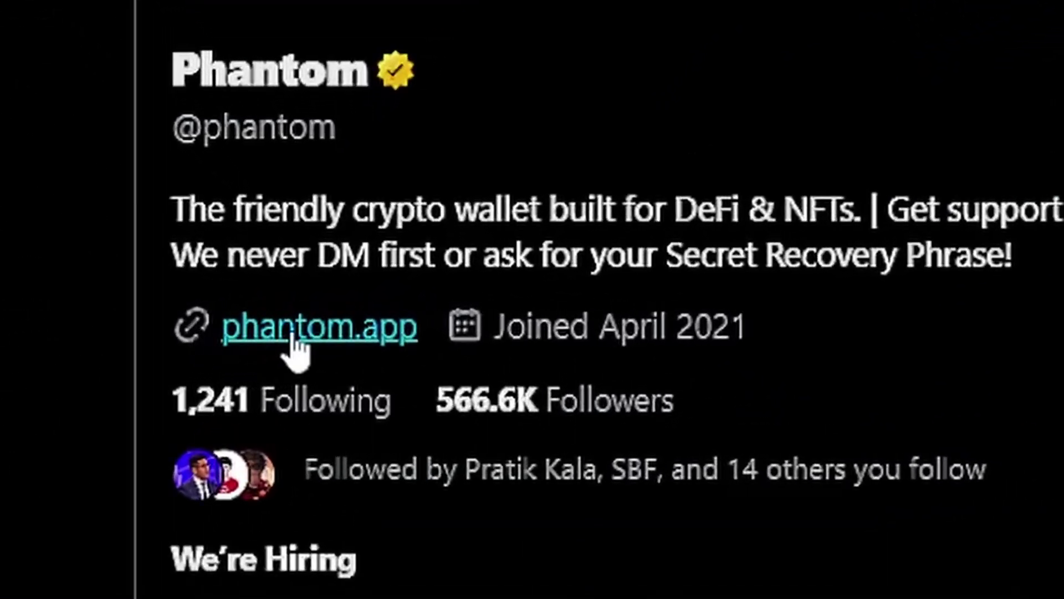
{"action": "left_click", "coordinate": [326, 355]}
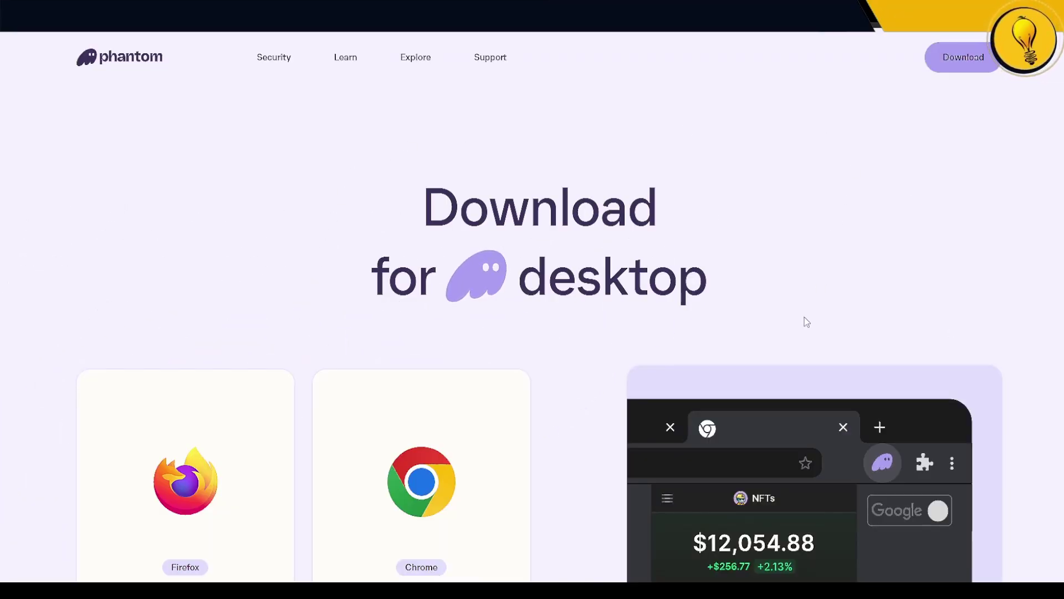
Scroll down the download page and bring up the Android app QR code
{"action": "scroll", "coordinate": [467, 322], "scroll_direction": "down", "scroll_amount": 3}
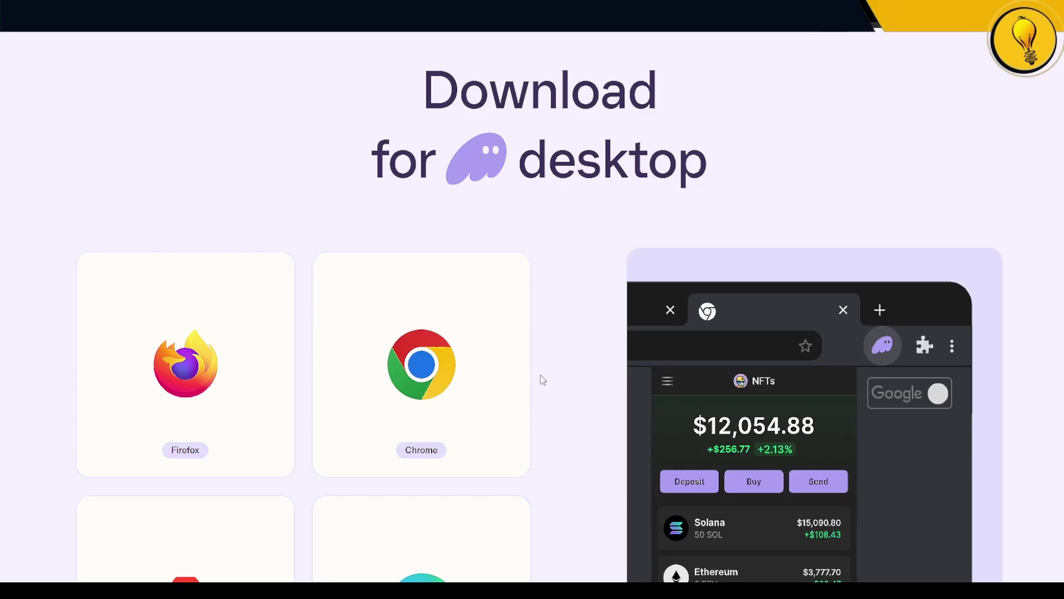
{"action": "scroll", "coordinate": [294, 335], "scroll_direction": "down", "scroll_amount": 2}
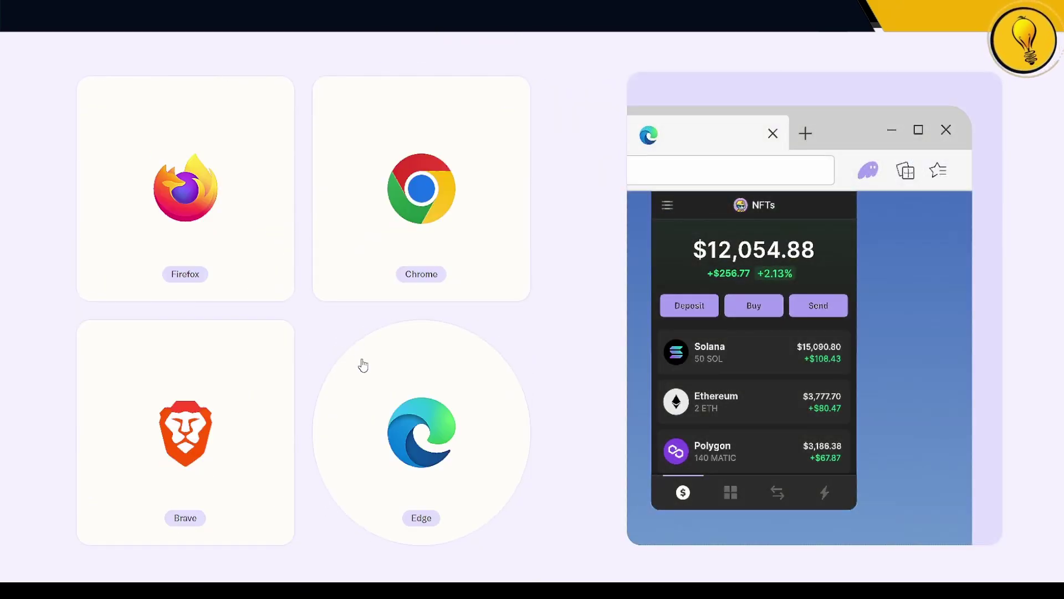
{"action": "scroll", "coordinate": [333, 388], "scroll_direction": "down", "scroll_amount": 2}
{"action": "scroll", "coordinate": [421, 315], "scroll_direction": "down", "scroll_amount": 2}
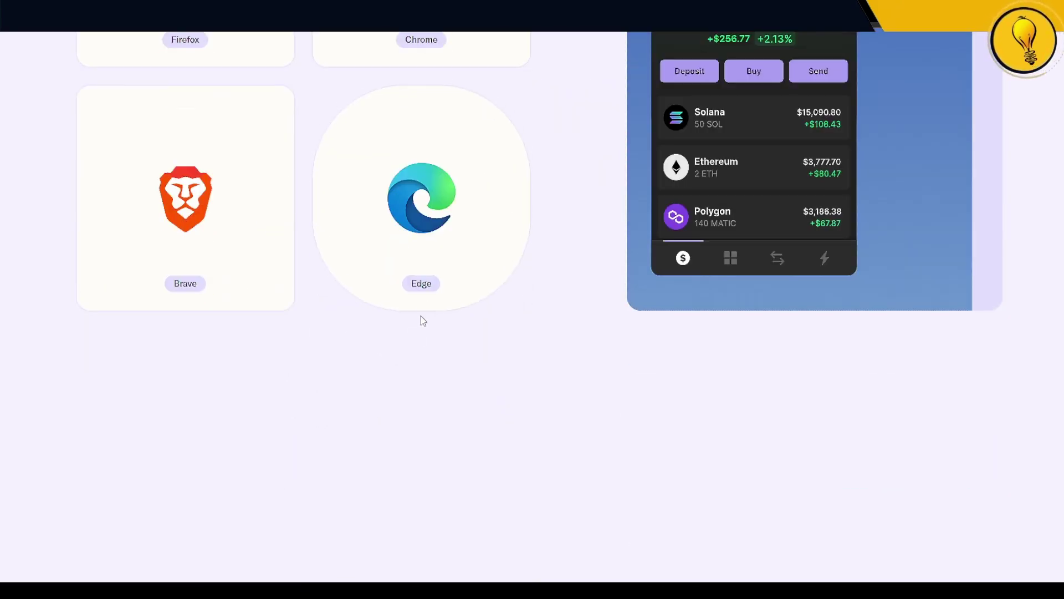
{"action": "scroll", "coordinate": [558, 320], "scroll_direction": "down", "scroll_amount": 2}
{"action": "scroll", "coordinate": [556, 320], "scroll_direction": "down", "scroll_amount": 1}
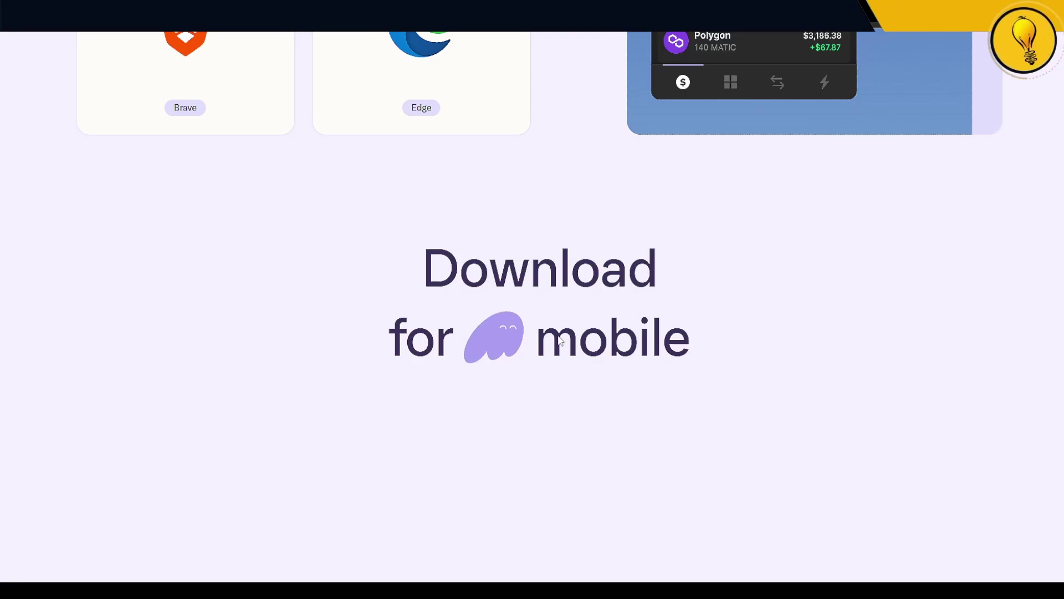
{"action": "scroll", "coordinate": [557, 330], "scroll_direction": "down", "scroll_amount": 1}
{"action": "scroll", "coordinate": [559, 342], "scroll_direction": "down", "scroll_amount": 1}
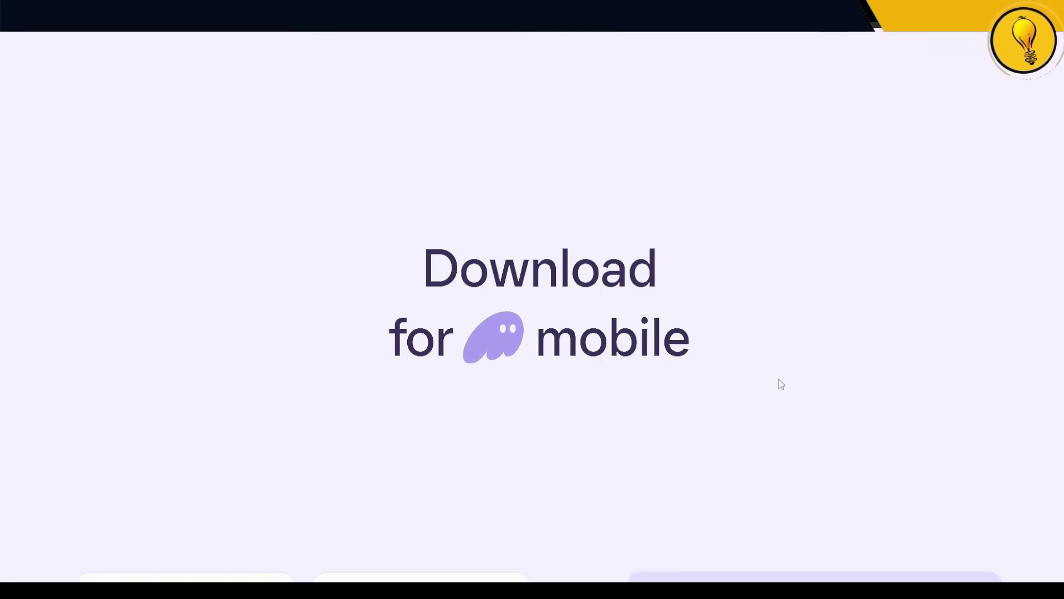
{"action": "scroll", "coordinate": [431, 366], "scroll_direction": "down", "scroll_amount": 4}
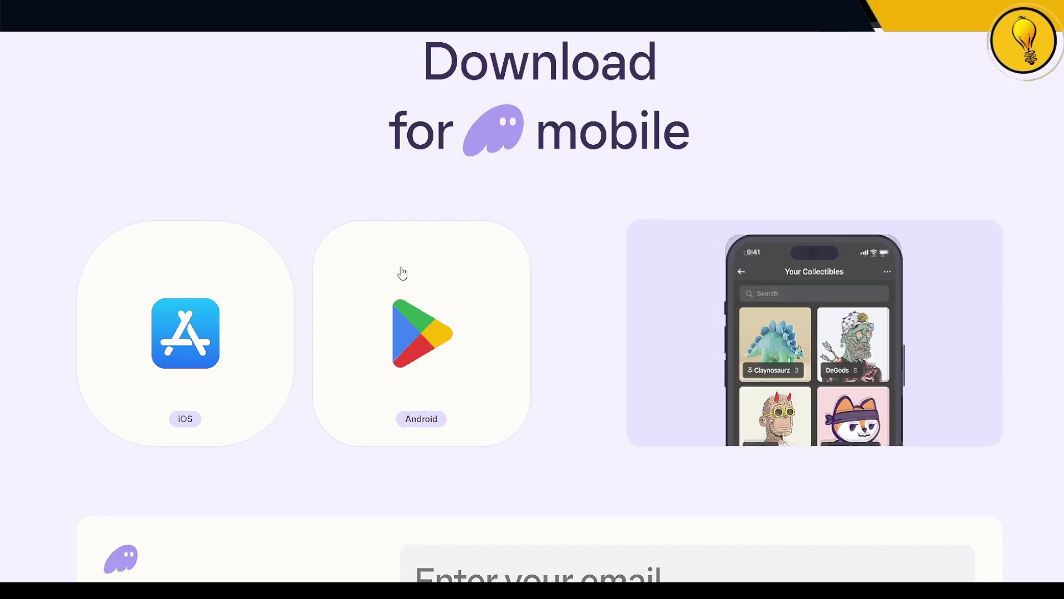
{"action": "left_click", "coordinate": [469, 331]}
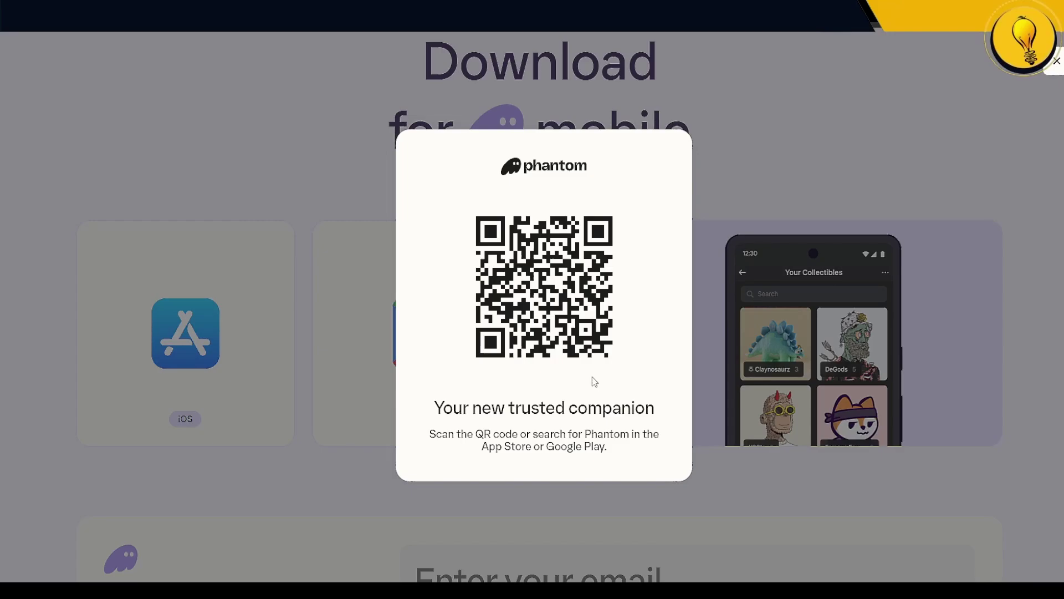
Close the QR popup and return to the Firefox, Chrome, Brave and Edge cards
{"action": "left_click", "coordinate": [910, 498]}
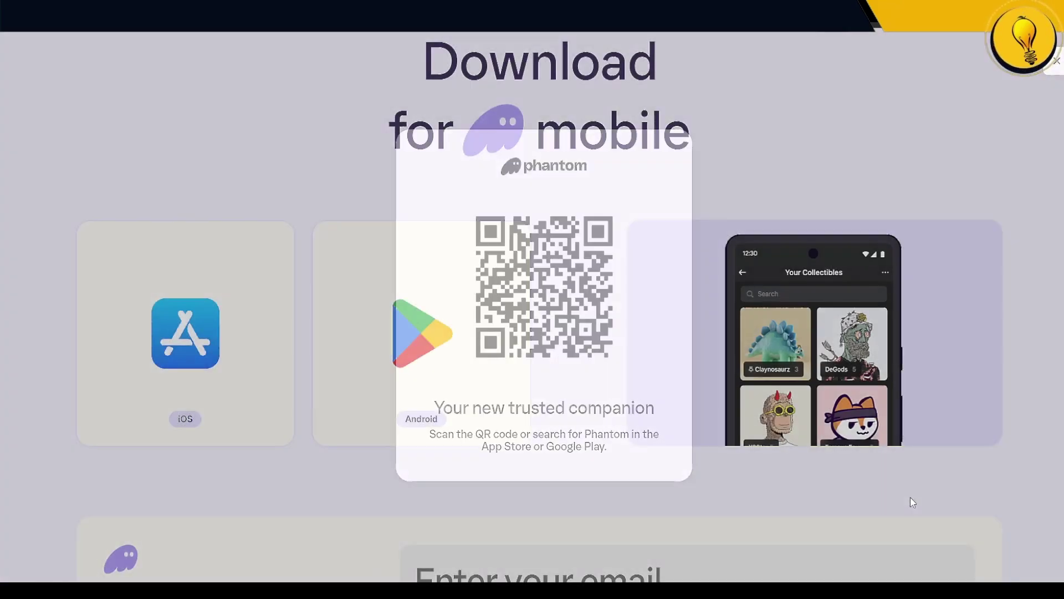
{"action": "scroll", "coordinate": [910, 498], "scroll_direction": "up", "scroll_amount": 10}
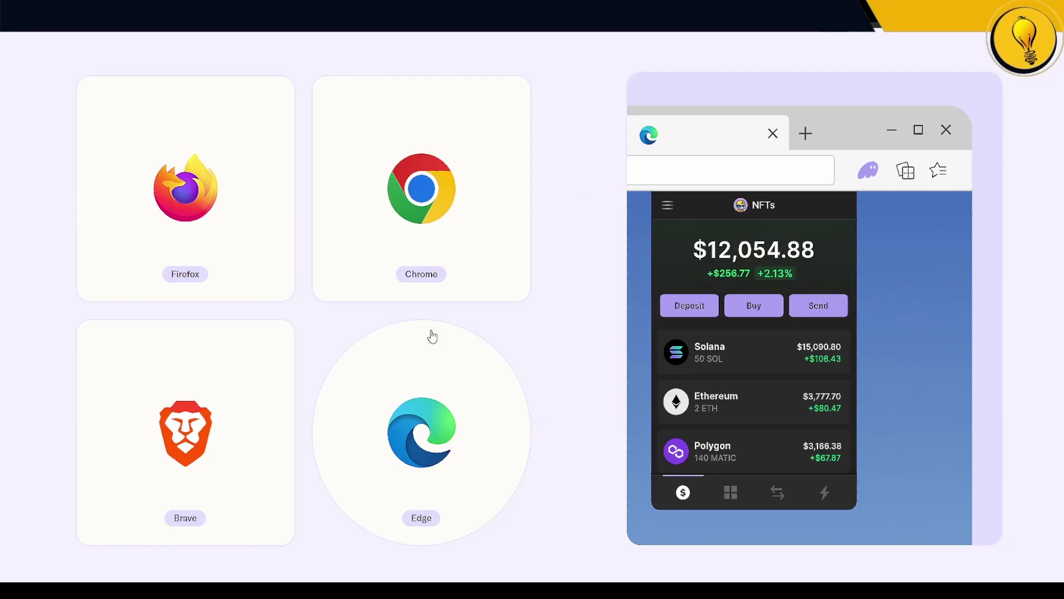
{"action": "mouse_move", "coordinate": [423, 268]}
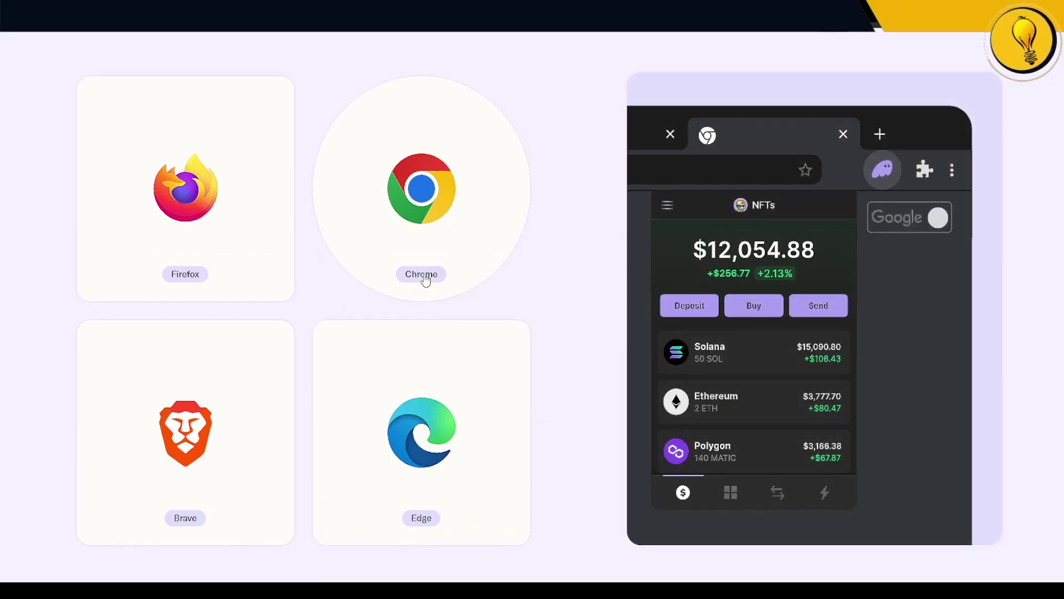
Install the Phantom extension from its Chrome Web Store listing via the Chrome card
{"action": "left_click", "coordinate": [425, 282]}
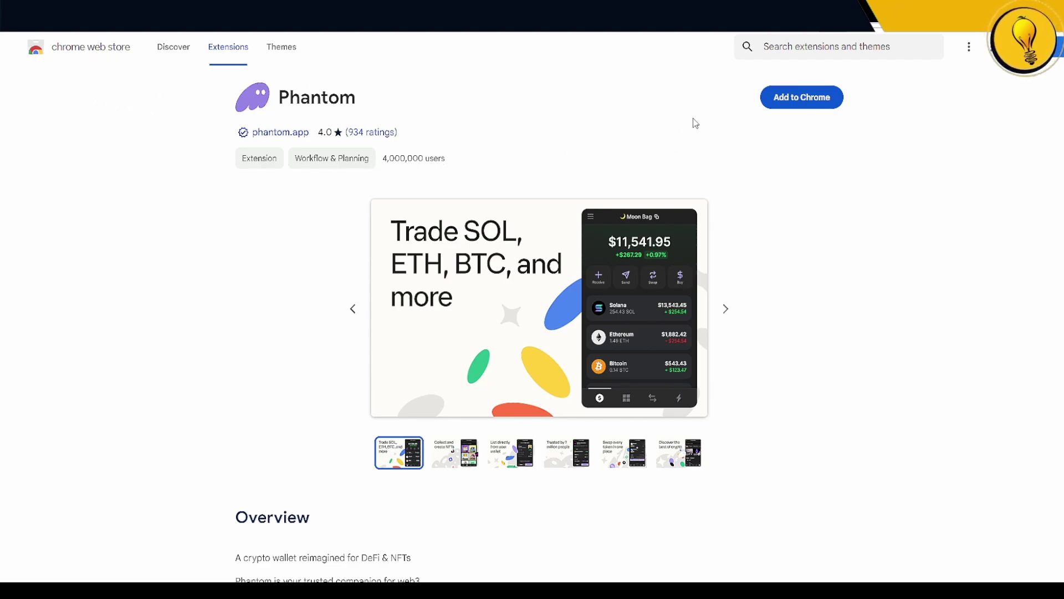
{"action": "left_click", "coordinate": [808, 109]}
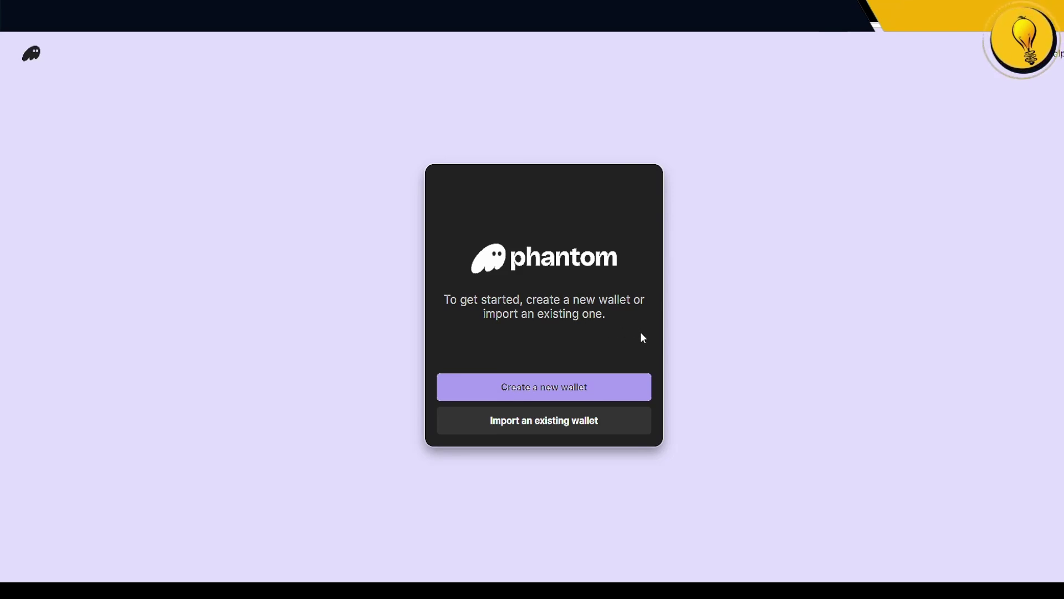
Start a new wallet, enter and confirm its password, and continue to the recovery phrase
{"action": "left_click", "coordinate": [607, 393]}
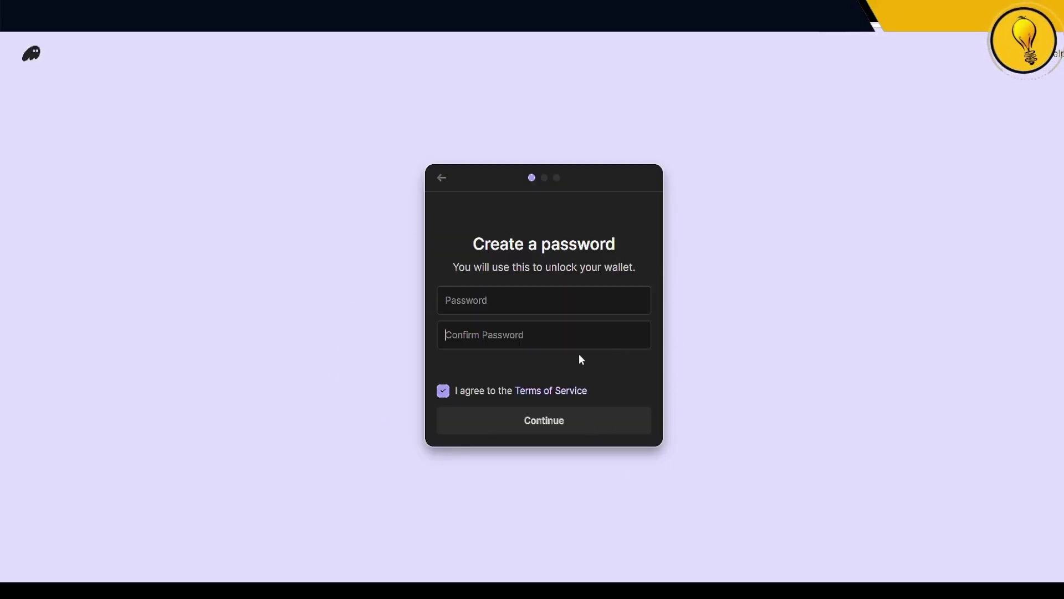
{"action": "left_click", "coordinate": [485, 299]}
{"action": "key", "text": "ctrl+v"}
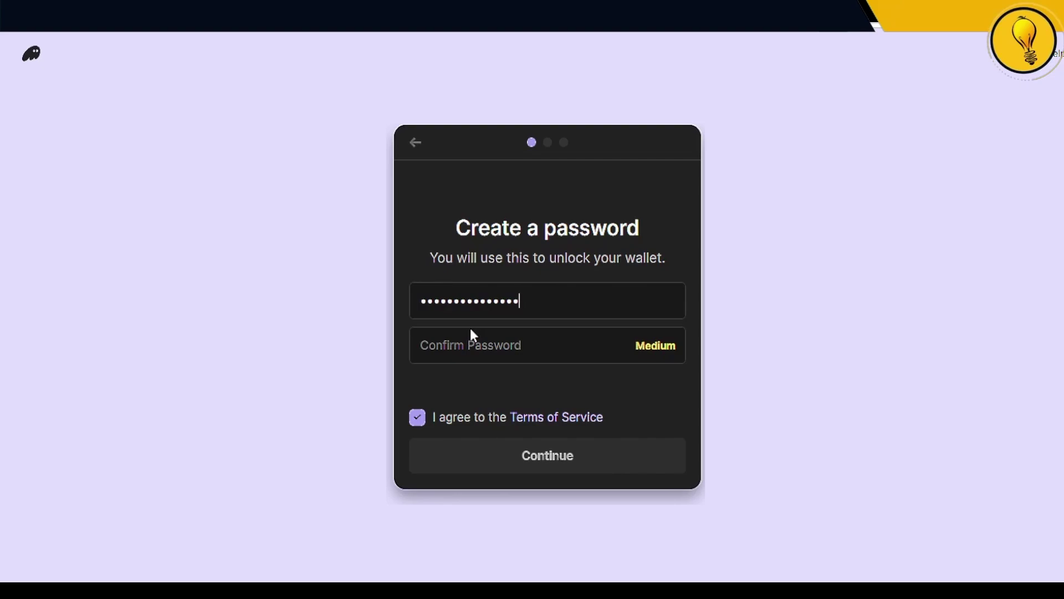
{"action": "left_click", "coordinate": [472, 344]}
{"action": "key", "text": "ctrl+v"}
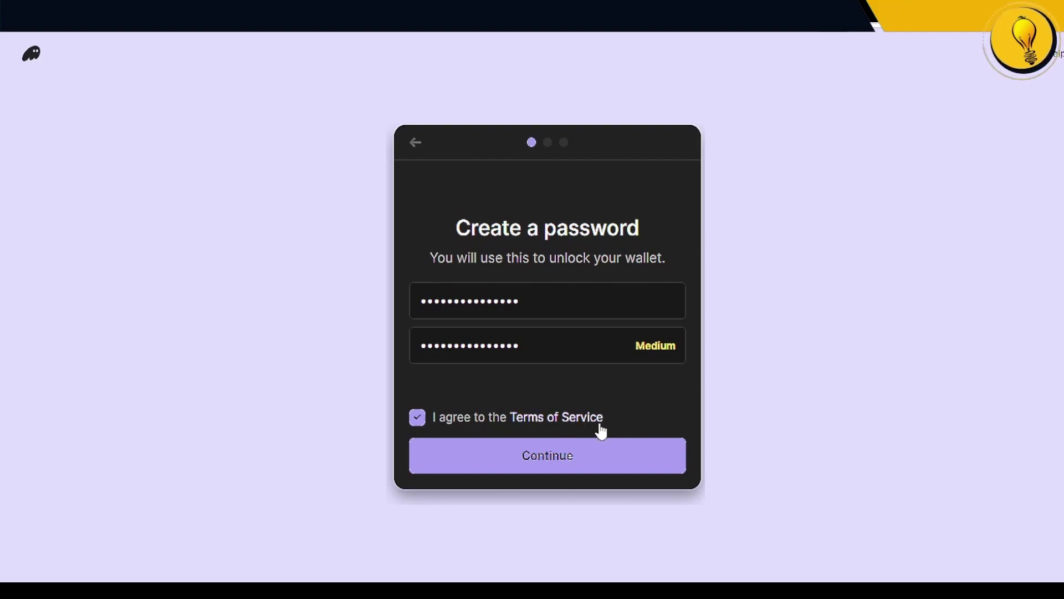
{"action": "left_click", "coordinate": [549, 465]}
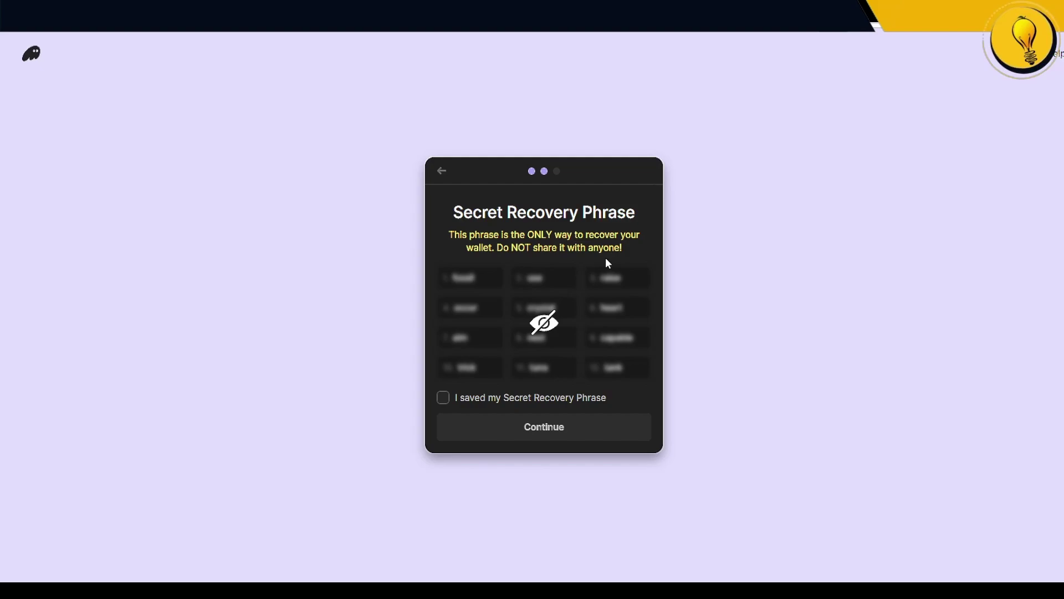
Reveal the 12-word recovery phrase, confirm it was saved, and continue
{"action": "left_click", "coordinate": [548, 315]}
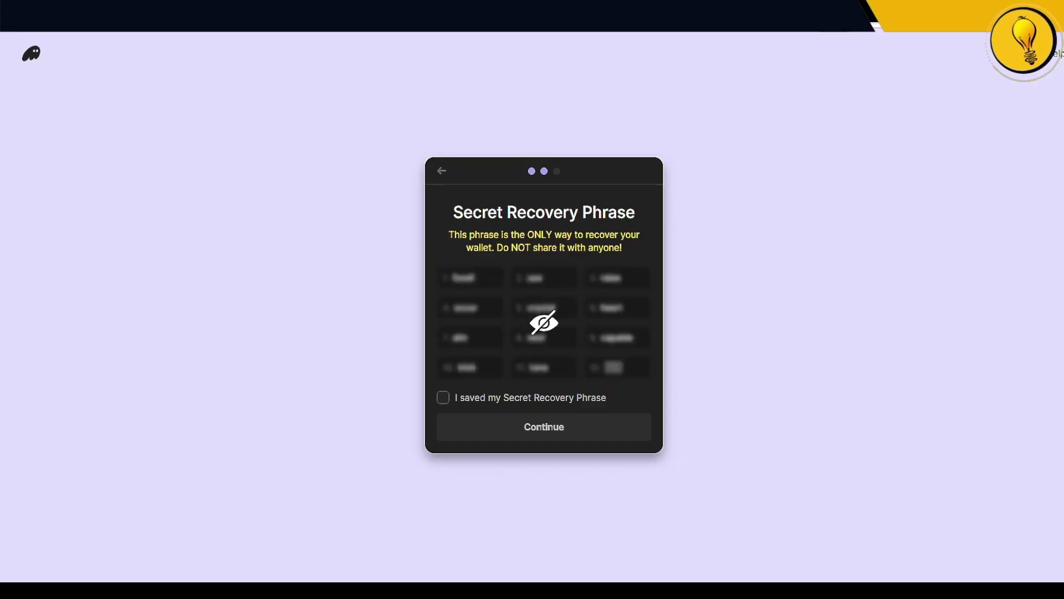
{"action": "left_click", "coordinate": [444, 399]}
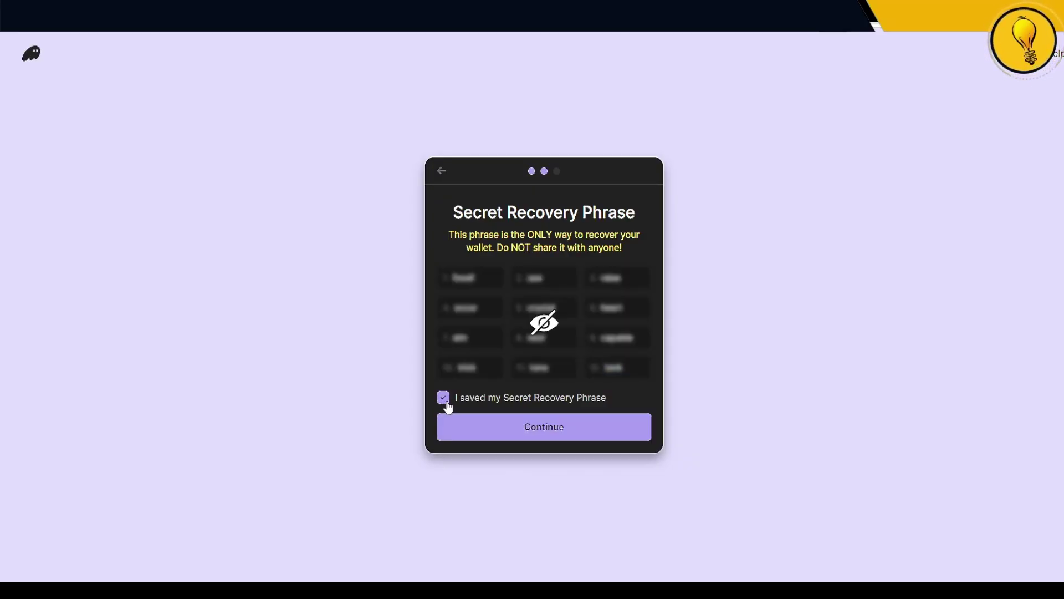
{"action": "left_click", "coordinate": [563, 438]}
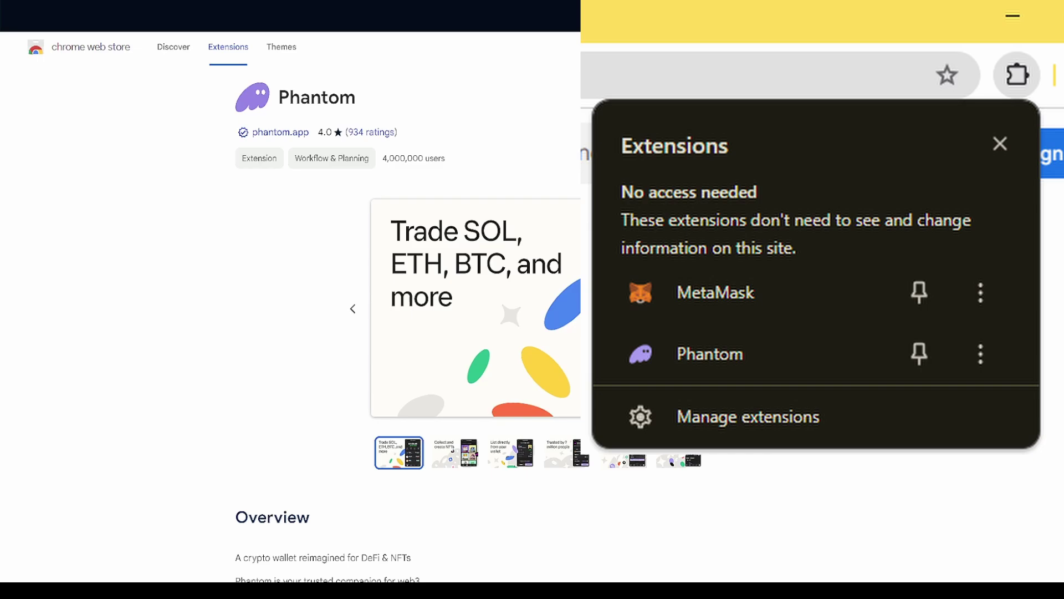
Pin Phantom to the Chrome toolbar and open its locked popup
{"action": "left_click", "coordinate": [920, 354]}
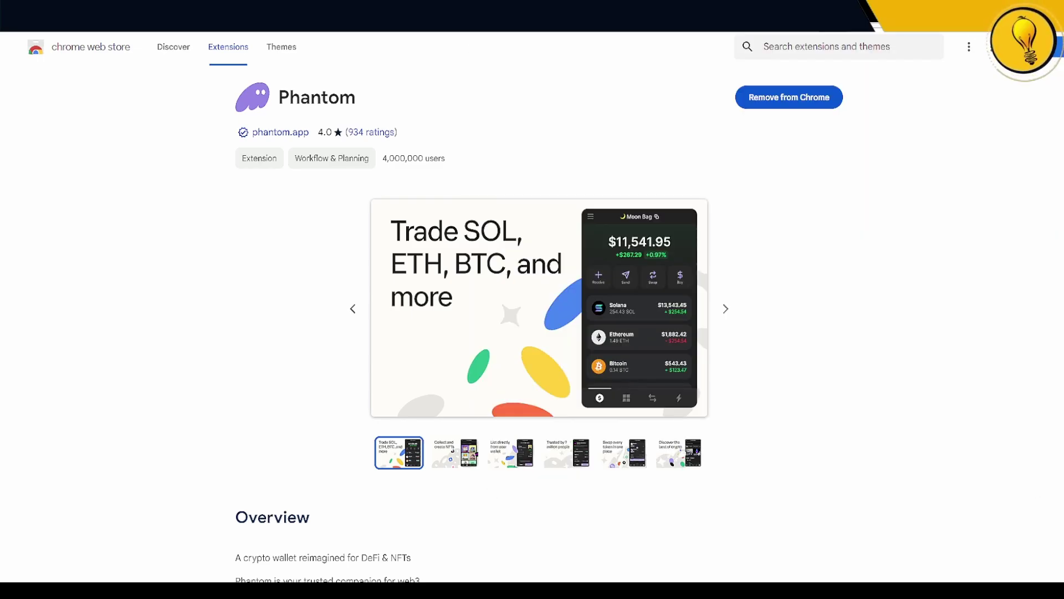
{"action": "left_click", "coordinate": [981, 17]}
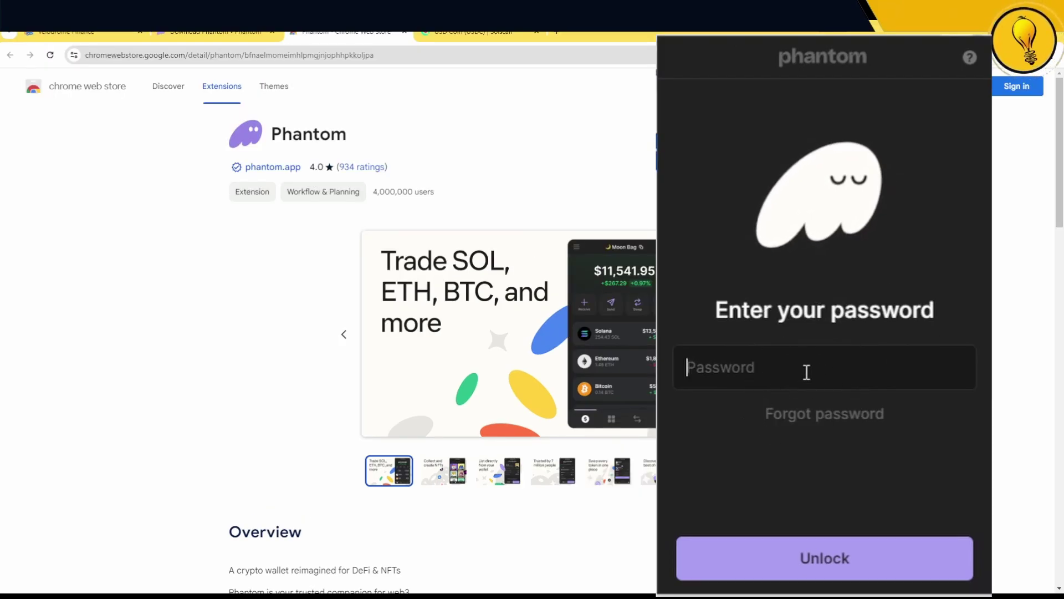
Enter the wallet password and unlock to Account 1's $0.00 home screen
{"action": "key", "text": "ctrl+v"}
{"action": "left_click", "coordinate": [854, 560]}
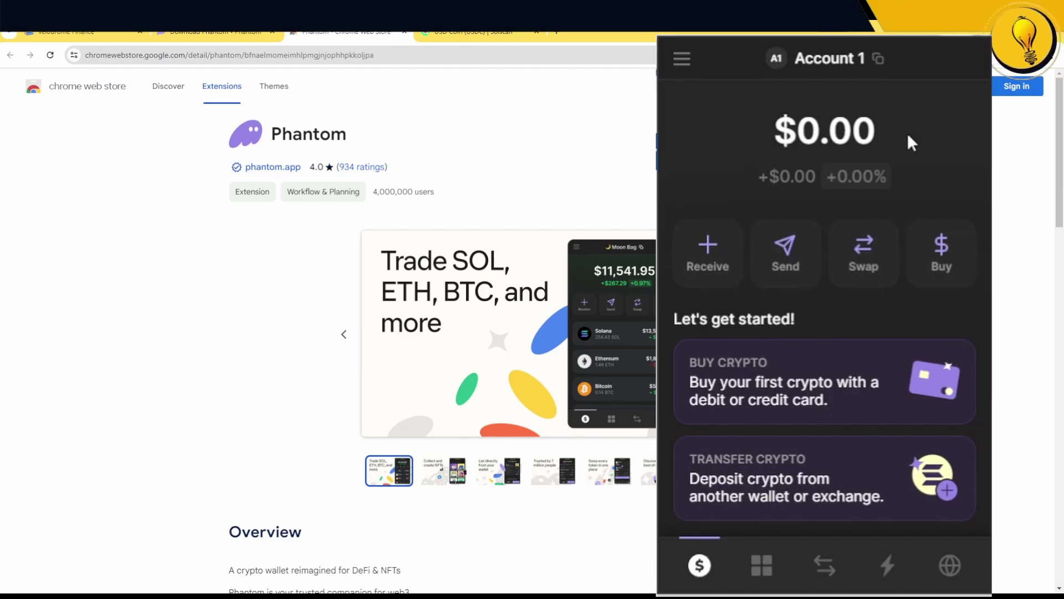
{"action": "scroll", "coordinate": [848, 259], "scroll_direction": "down", "scroll_amount": 2}
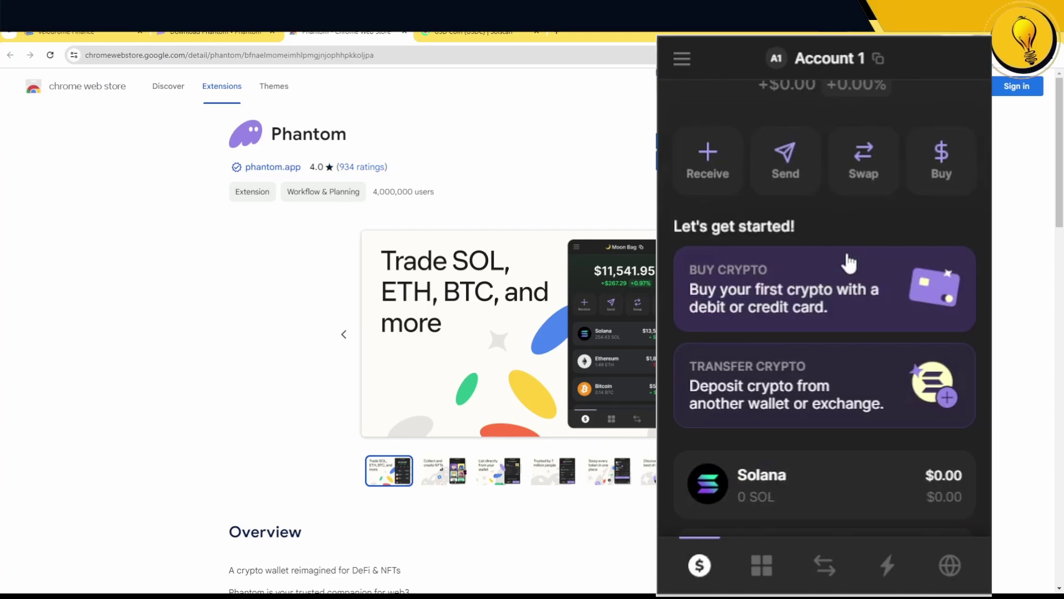
{"action": "scroll", "coordinate": [848, 263], "scroll_direction": "down", "scroll_amount": 6}
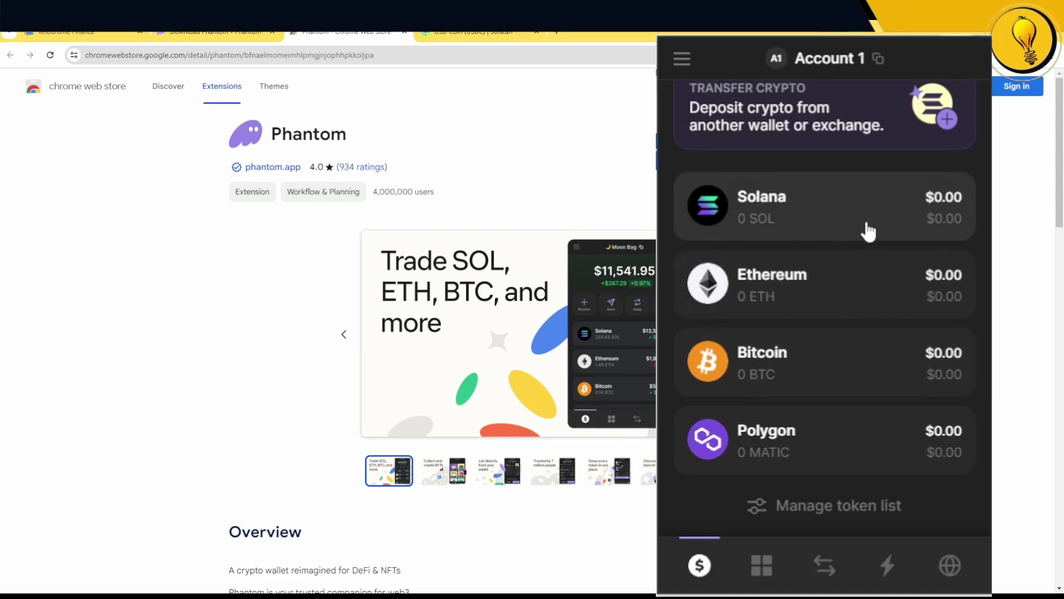
Reveal Account 1's Solana, Ethereum, Polygon and Bitcoin addresses from the header name
{"action": "mouse_move", "coordinate": [830, 62]}
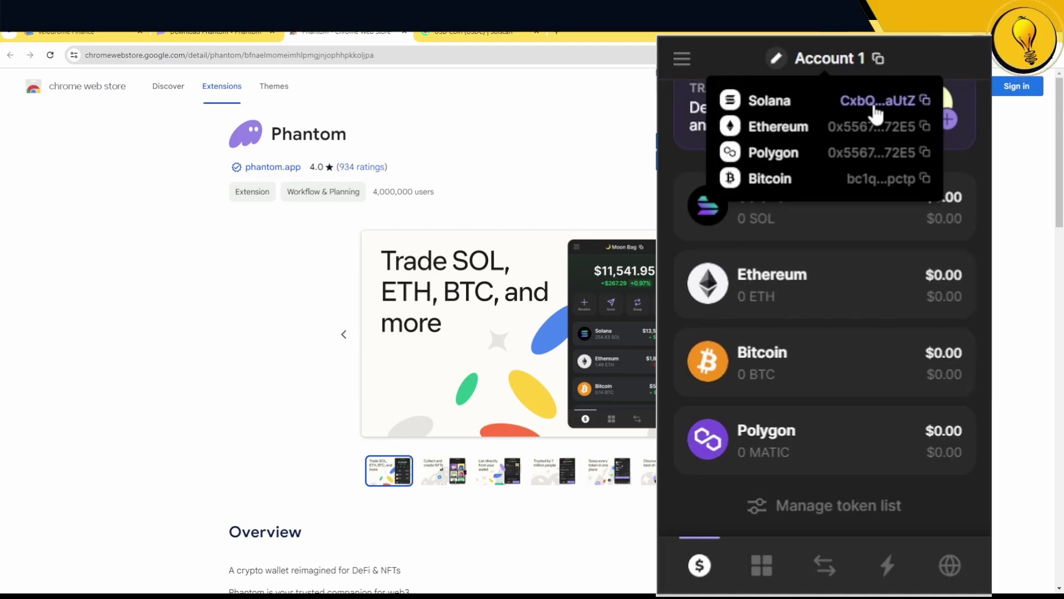
{"action": "scroll", "coordinate": [877, 114], "scroll_direction": "up", "scroll_amount": 3}
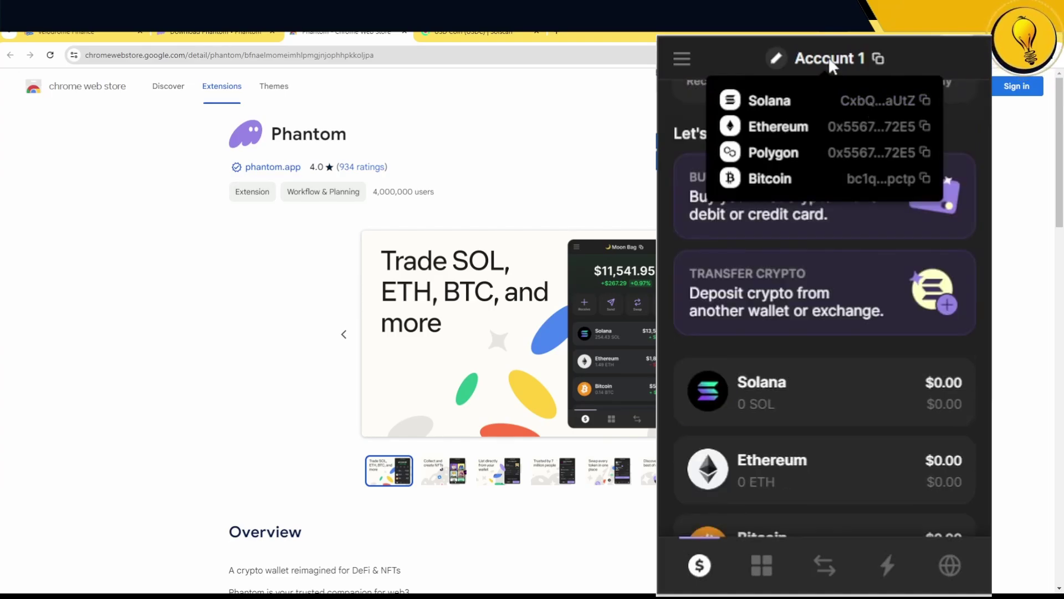
Rename Account 1 to 'Mango Tutorial' in the account name editor
{"action": "left_click", "coordinate": [779, 57]}
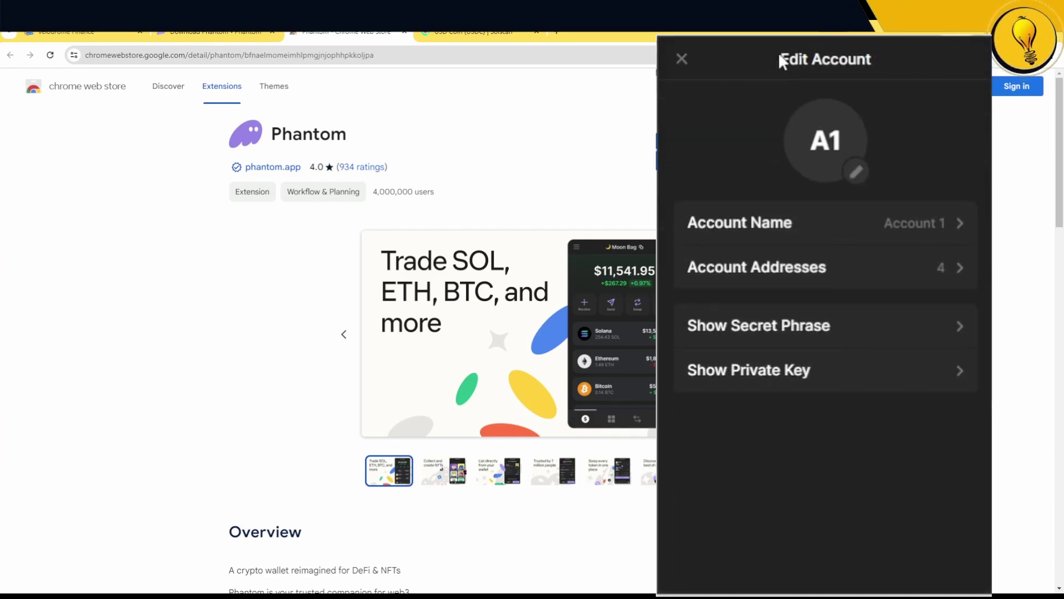
{"action": "left_click", "coordinate": [893, 233]}
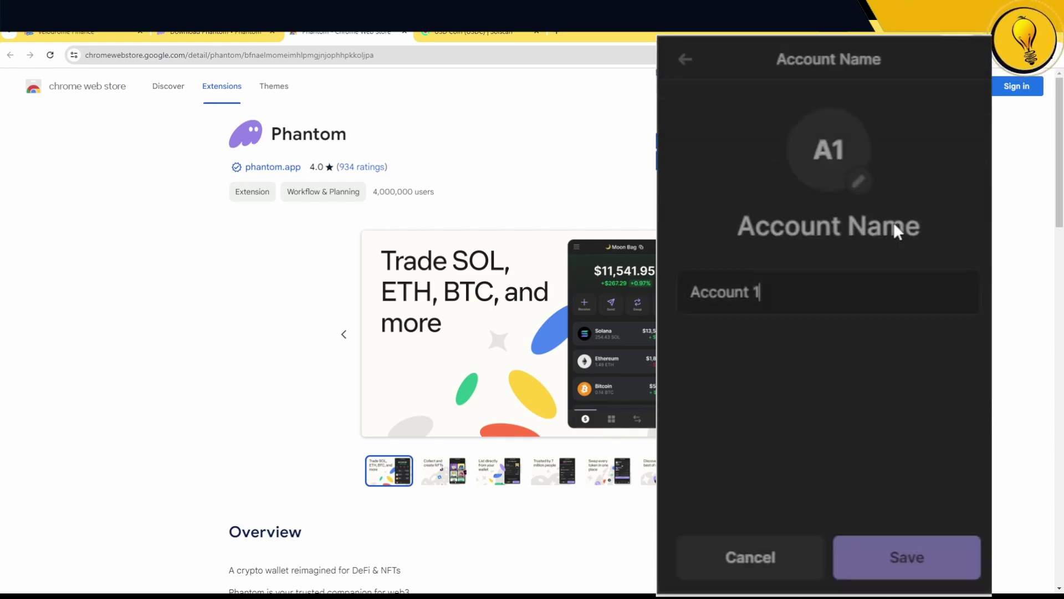
{"action": "triple_click", "coordinate": [790, 293]}
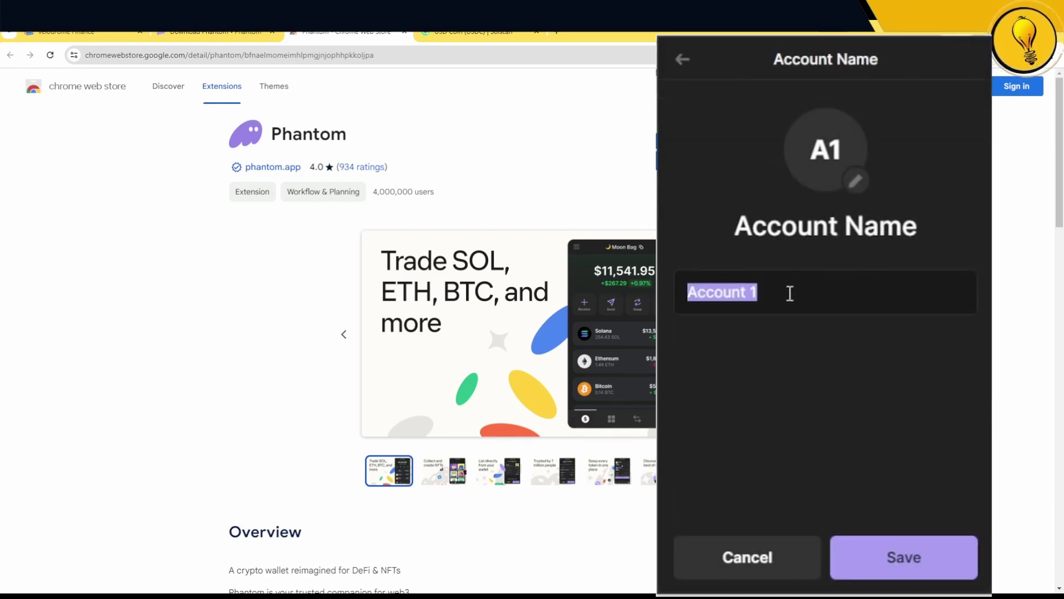
{"action": "type", "text": "Mango Tutorial"}
{"action": "key", "text": "Return"}
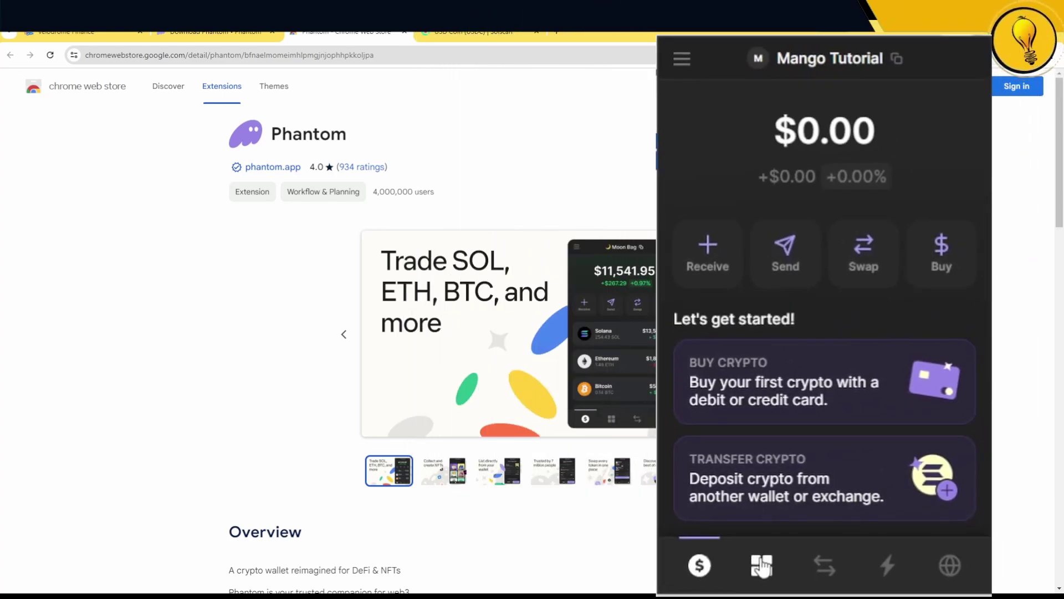
Visit the collectibles and swap tabs, then open the empty Recent Activity page
{"action": "left_click", "coordinate": [760, 566]}
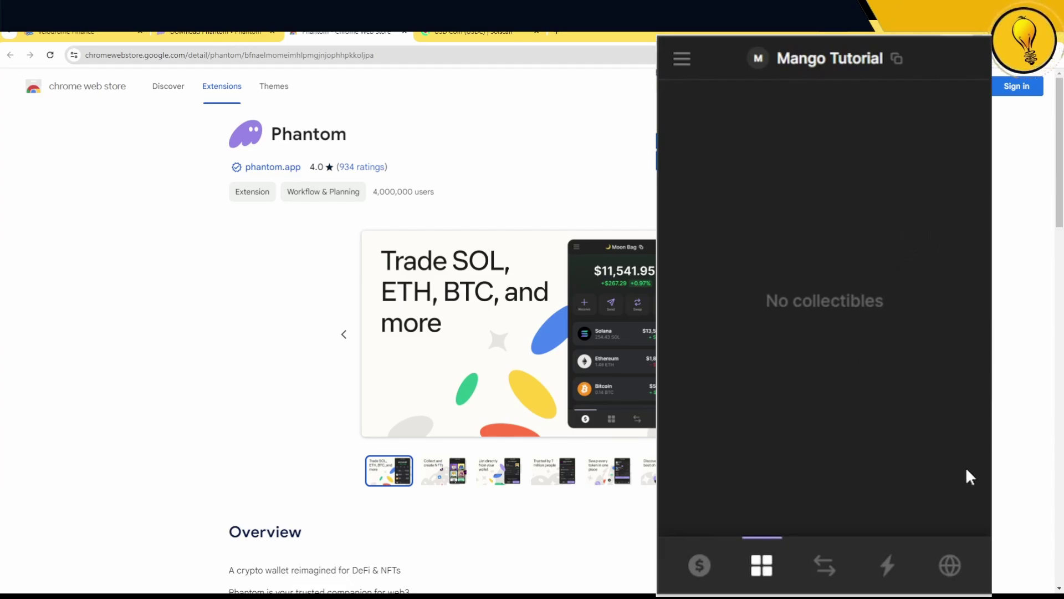
{"action": "left_click", "coordinate": [825, 565]}
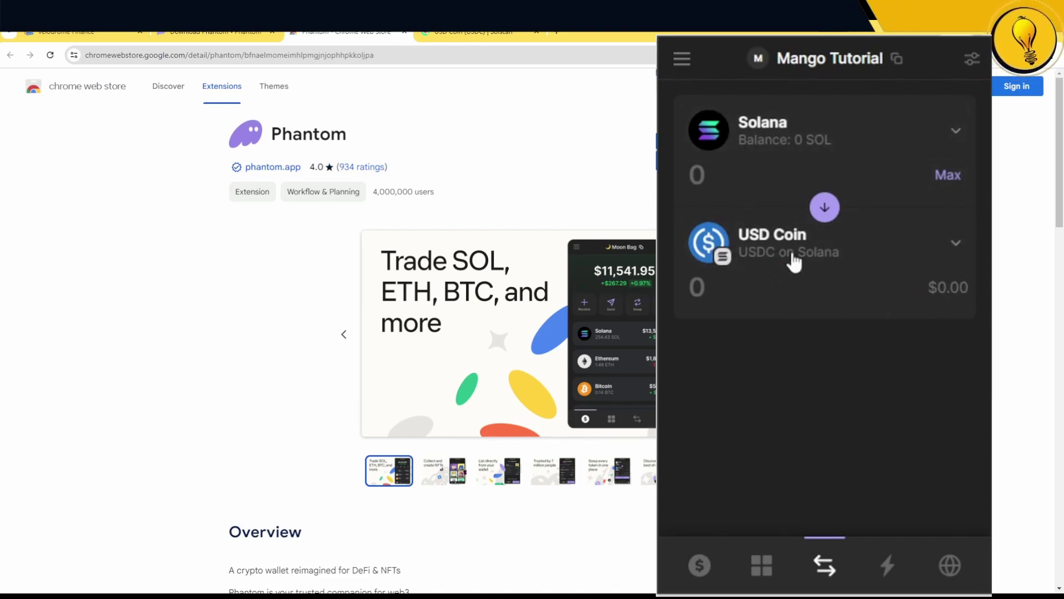
{"action": "left_click", "coordinate": [889, 566]}
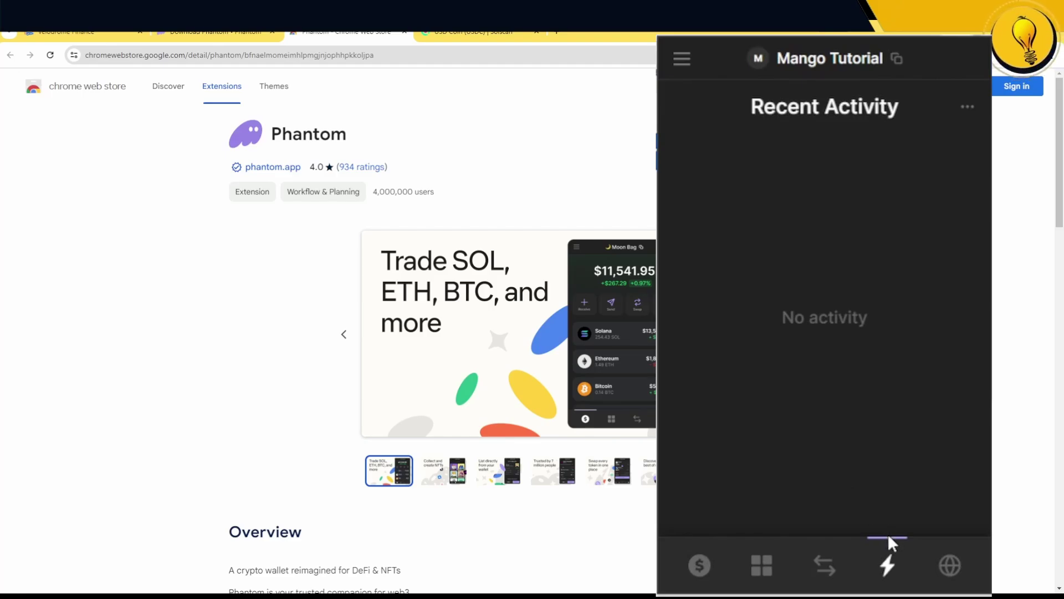
Switch to the Explore tab, showing featured Layer3 and Sharky and trending Jupiter and Raydium
{"action": "left_click", "coordinate": [942, 577]}
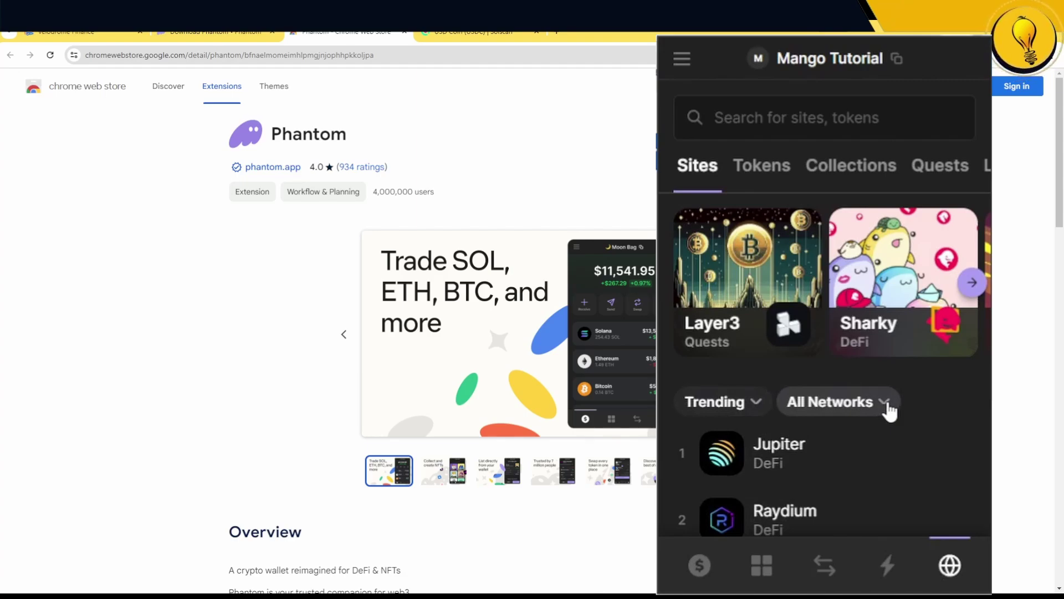
{"action": "mouse_move", "coordinate": [847, 63]}
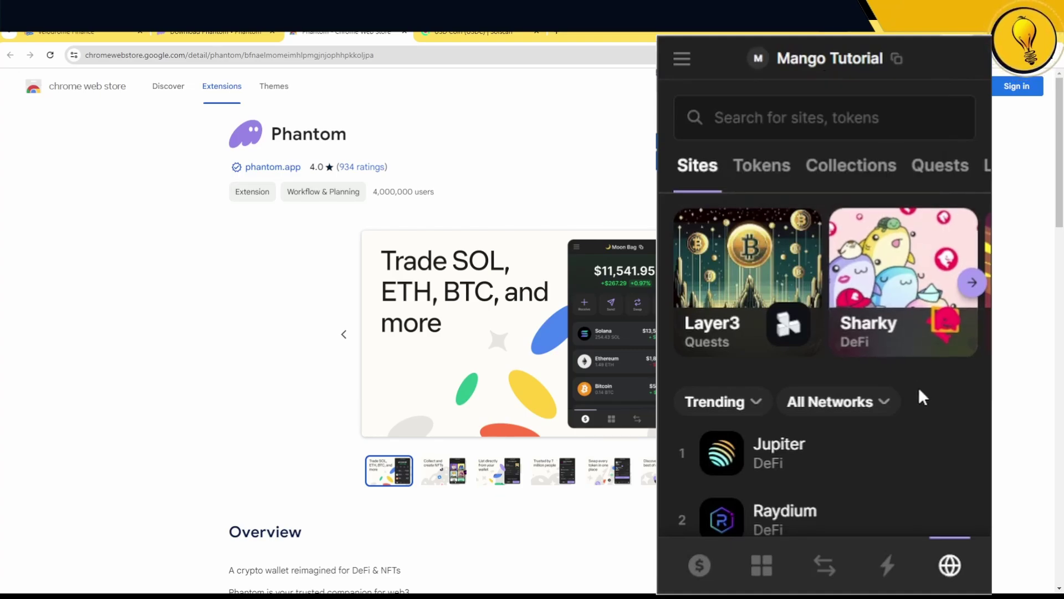
Filter trending sites to Solana and review the ranking from Jupiter down to JUP DAO at 10
{"action": "left_click", "coordinate": [890, 409]}
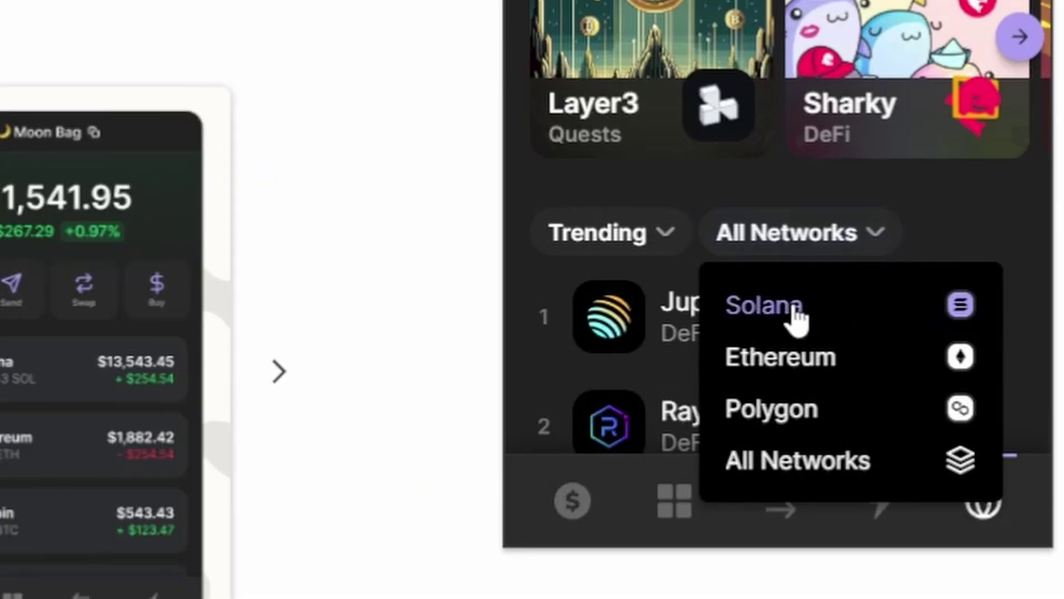
{"action": "left_click", "coordinate": [796, 319]}
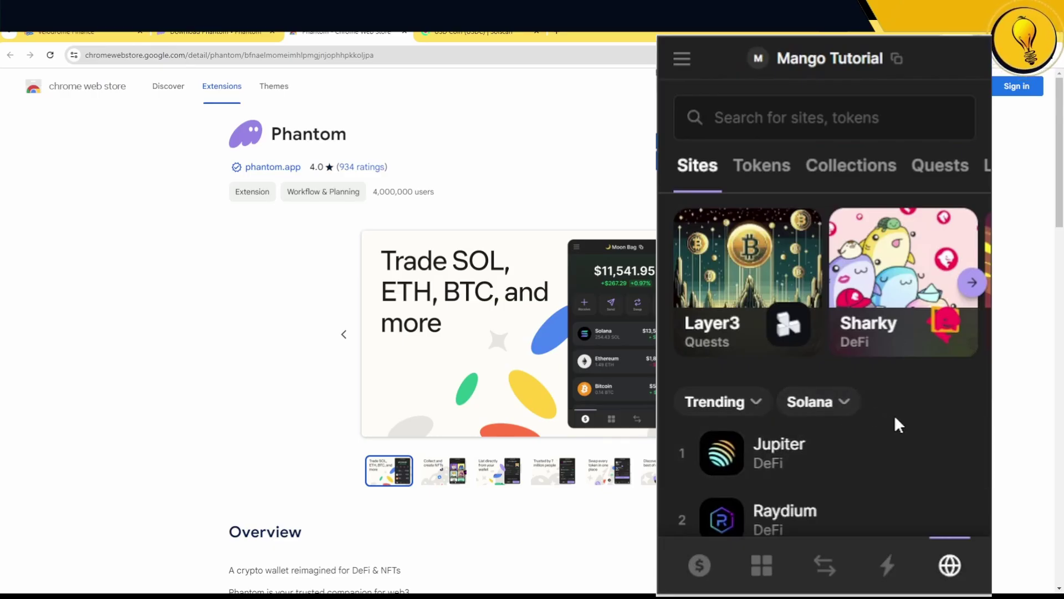
{"action": "scroll", "coordinate": [895, 422], "scroll_direction": "down", "scroll_amount": 2}
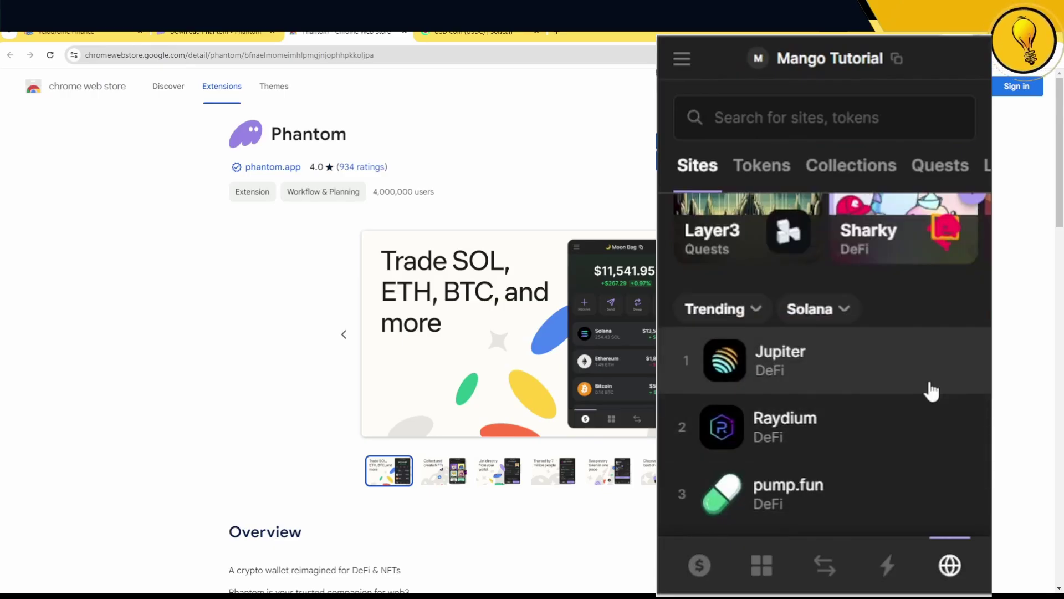
{"action": "scroll", "coordinate": [870, 388], "scroll_direction": "down", "scroll_amount": 2}
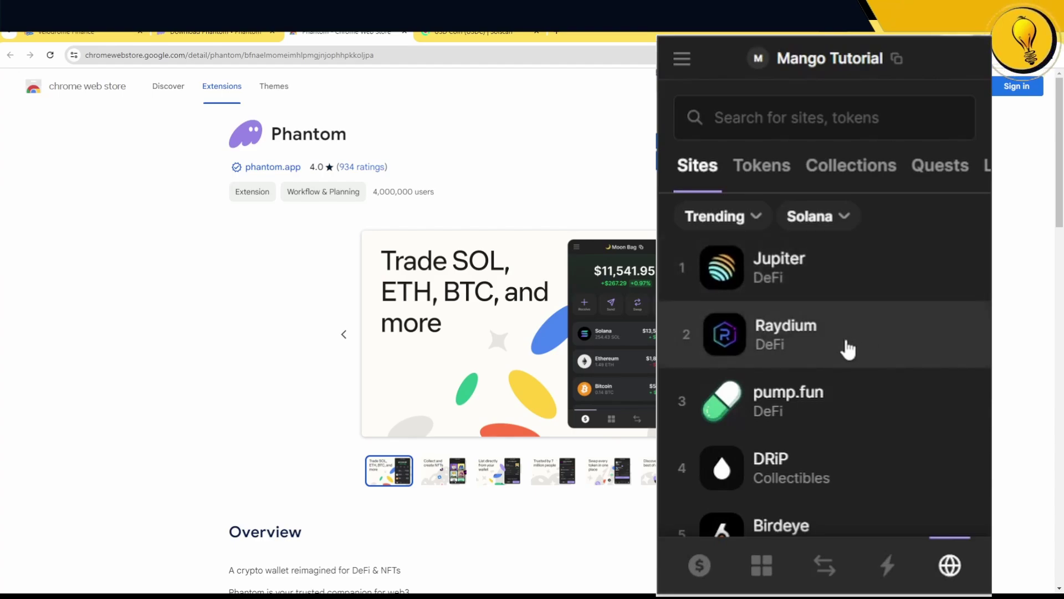
{"action": "scroll", "coordinate": [858, 406], "scroll_direction": "down", "scroll_amount": 2}
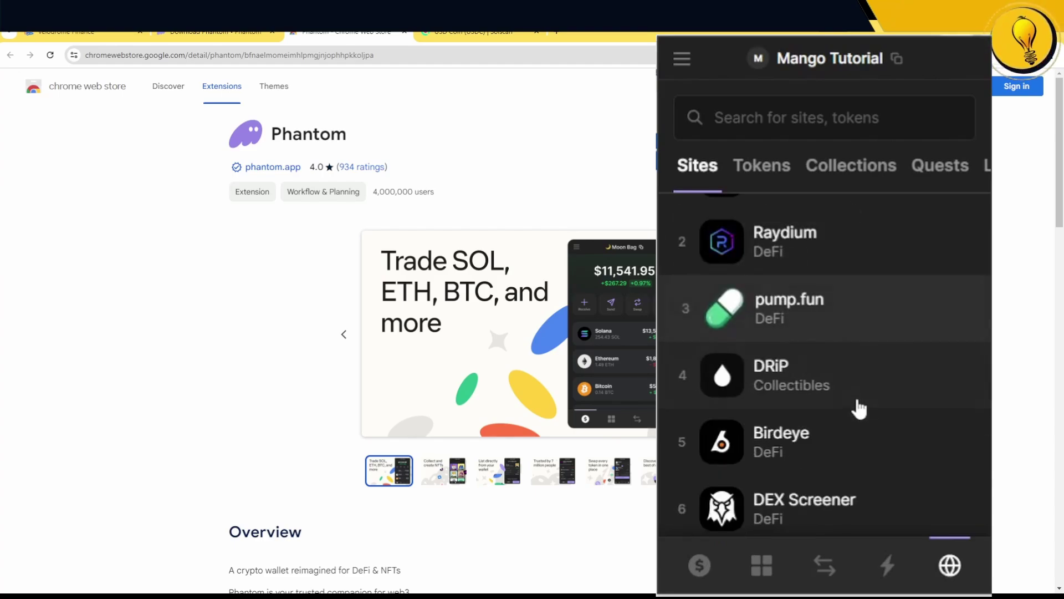
{"action": "scroll", "coordinate": [859, 416], "scroll_direction": "down", "scroll_amount": 2}
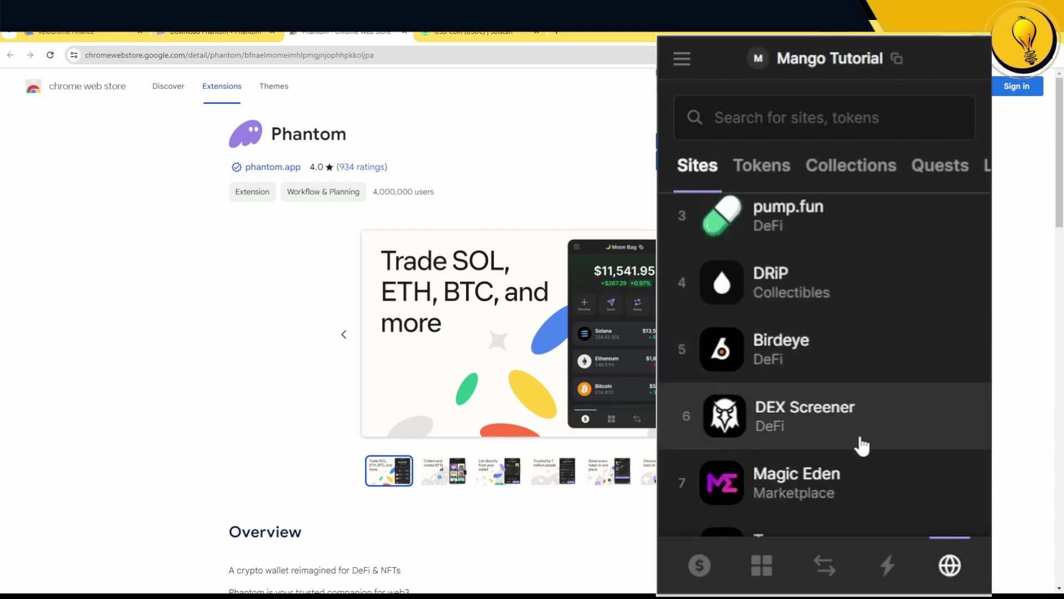
{"action": "scroll", "coordinate": [860, 443], "scroll_direction": "down", "scroll_amount": 2}
{"action": "scroll", "coordinate": [861, 443], "scroll_direction": "down", "scroll_amount": 1}
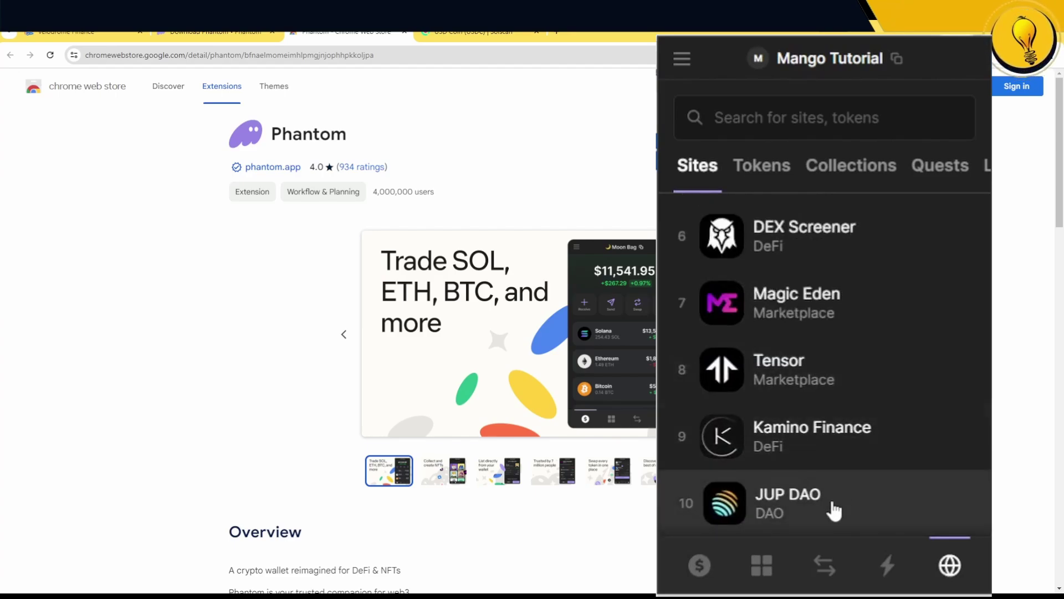
{"action": "scroll", "coordinate": [835, 511], "scroll_direction": "up", "scroll_amount": 5}
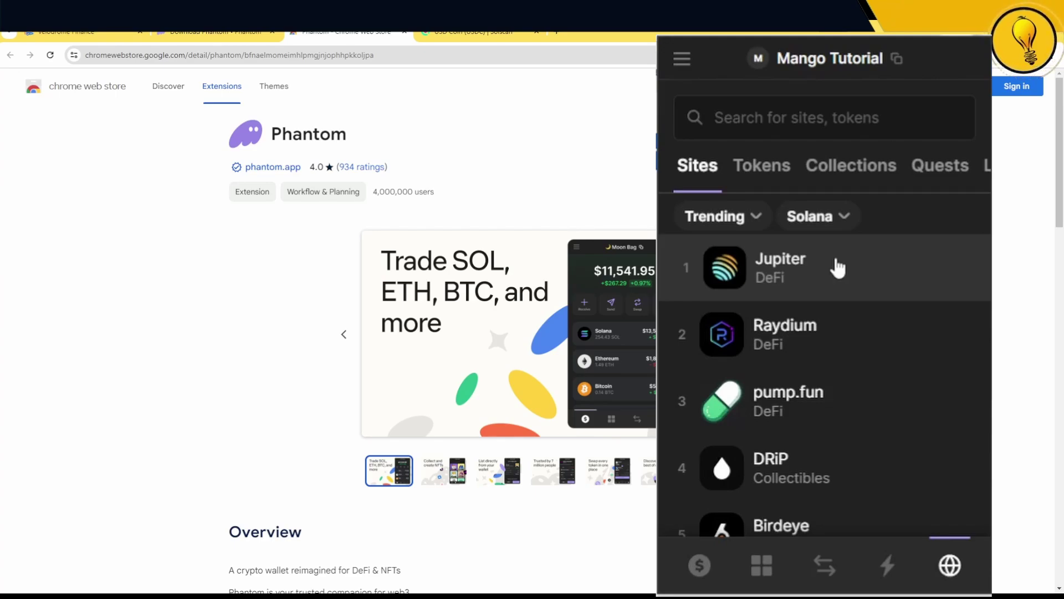
Open Jupiter from the trending list, loading jup.ag's USDC-to-SOL swap page in a new tab
{"action": "left_click", "coordinate": [838, 268]}
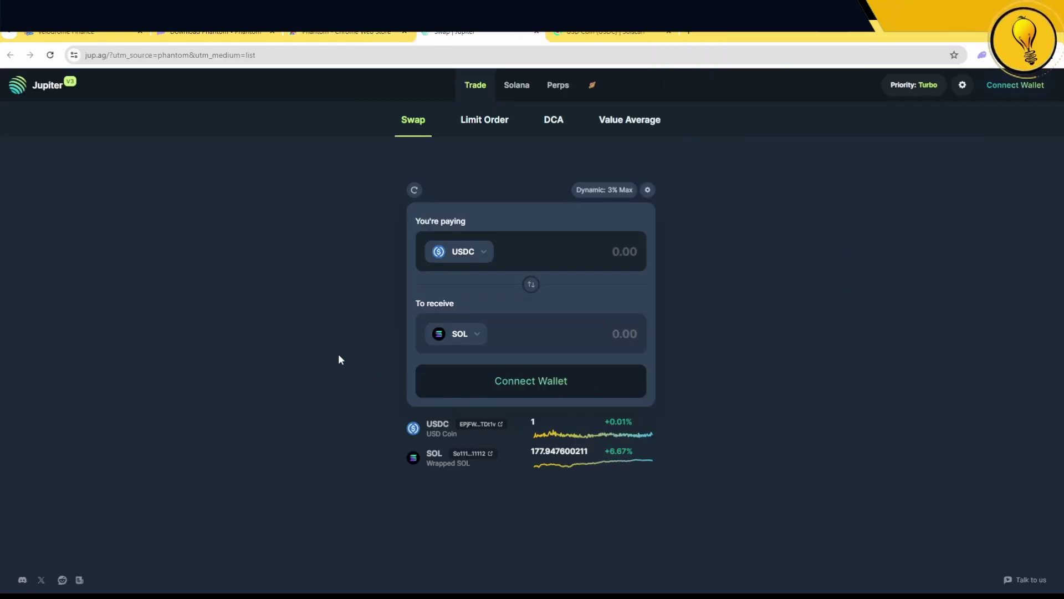